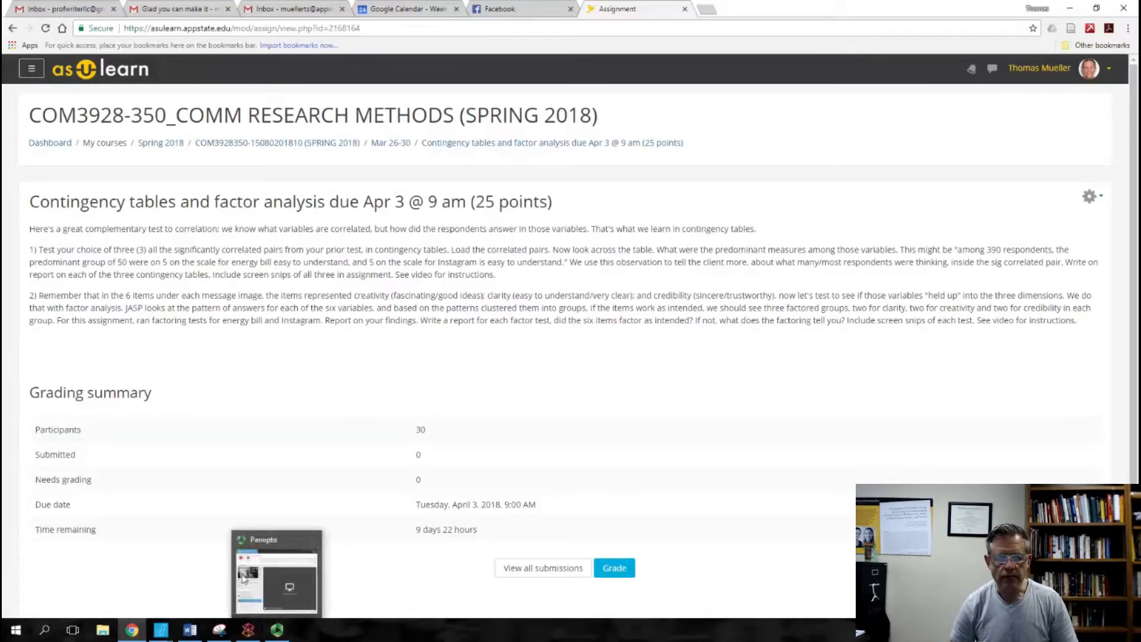
Switch from the assignment page to the JASP window holding the energy messaging survey data
left_click(161, 628)
left_click(197, 601)
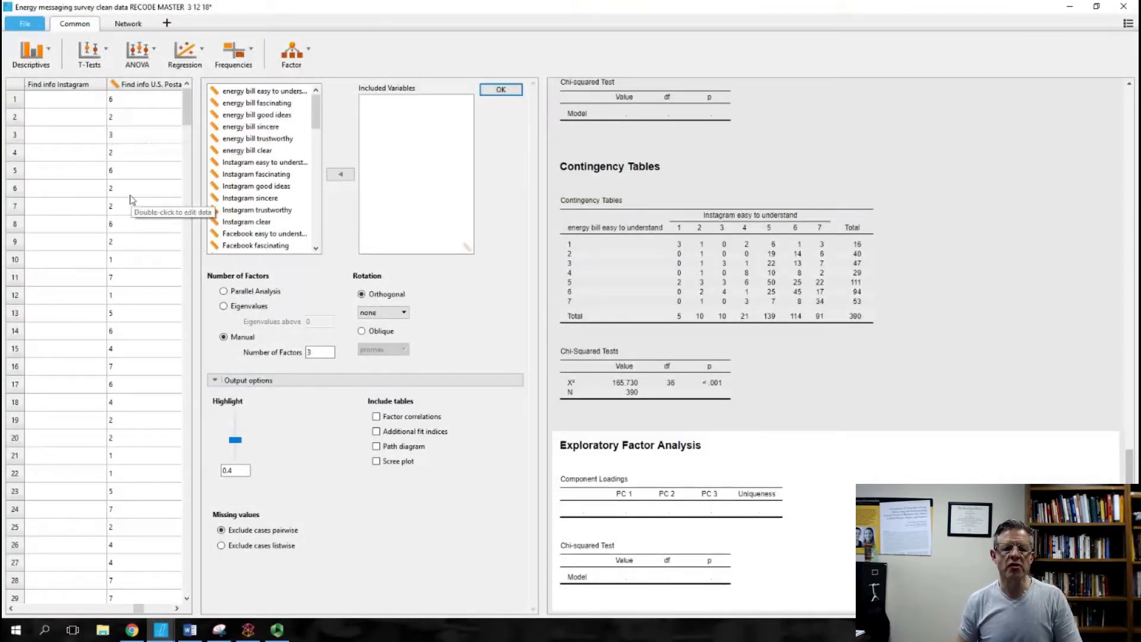
scroll(613, 261, "up", 1)
scroll(613, 264, "down", 1)
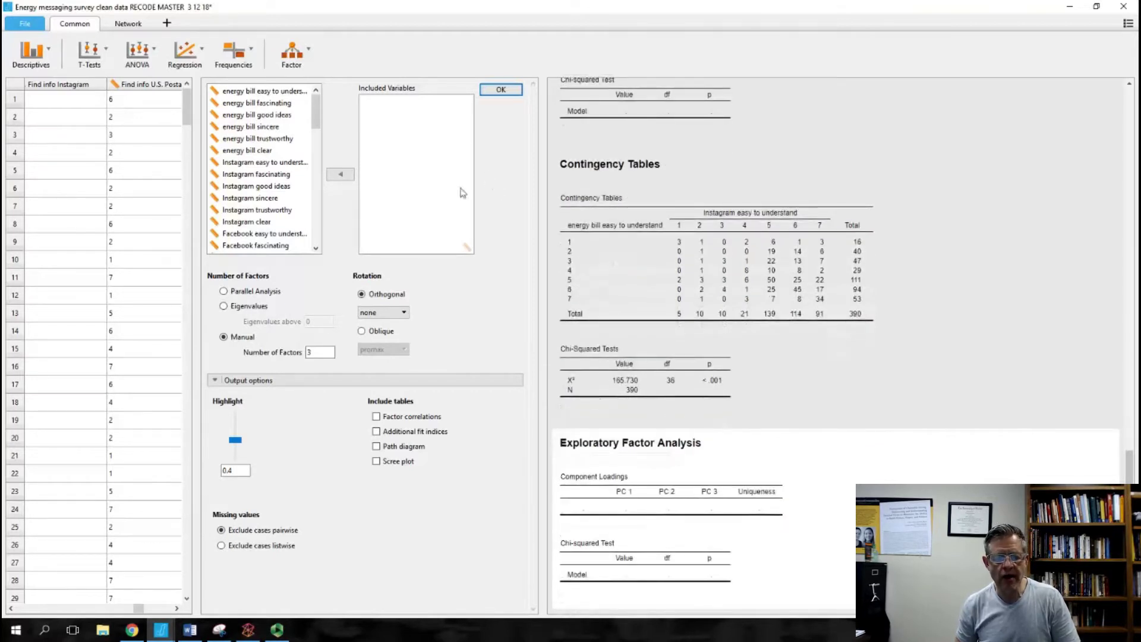
scroll(248, 117, "down", 7)
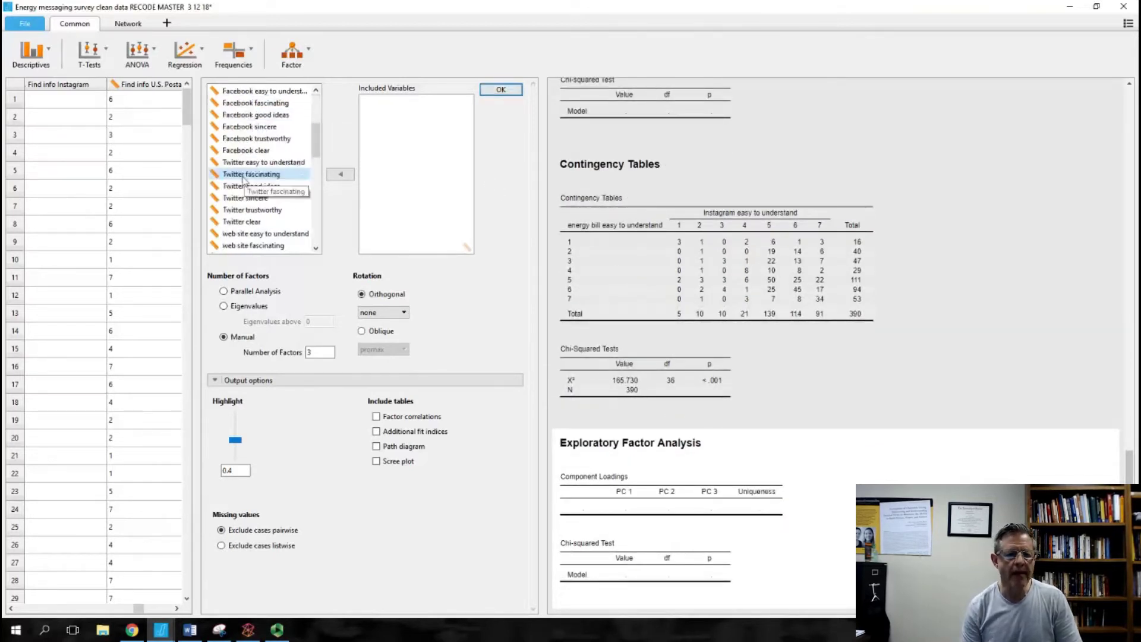
scroll(240, 172, "down", 5)
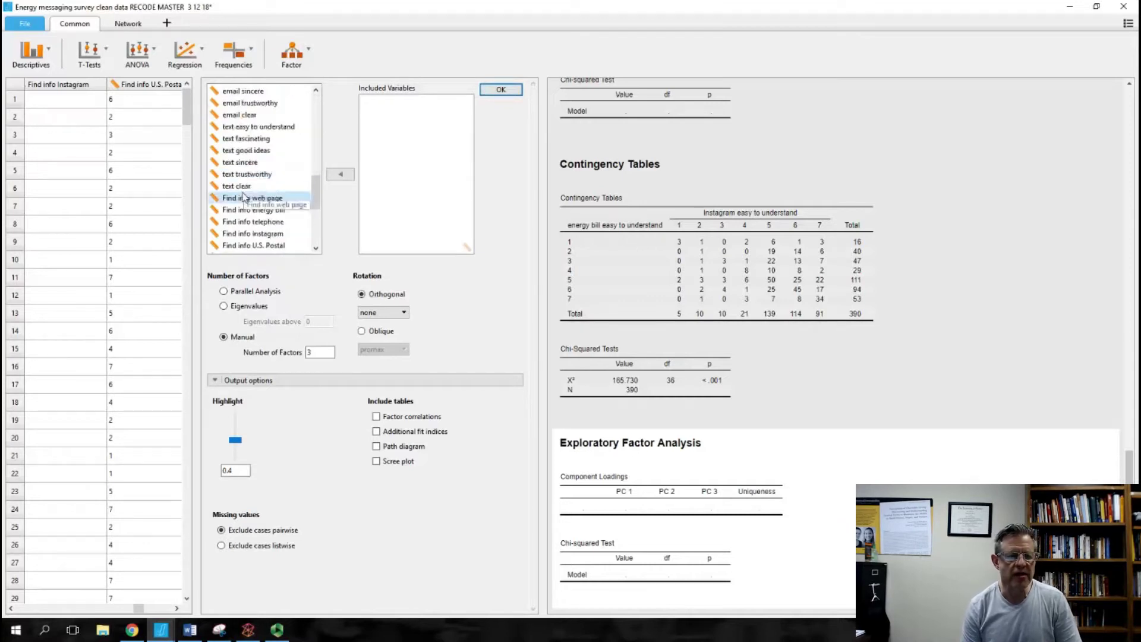
left_click(250, 162)
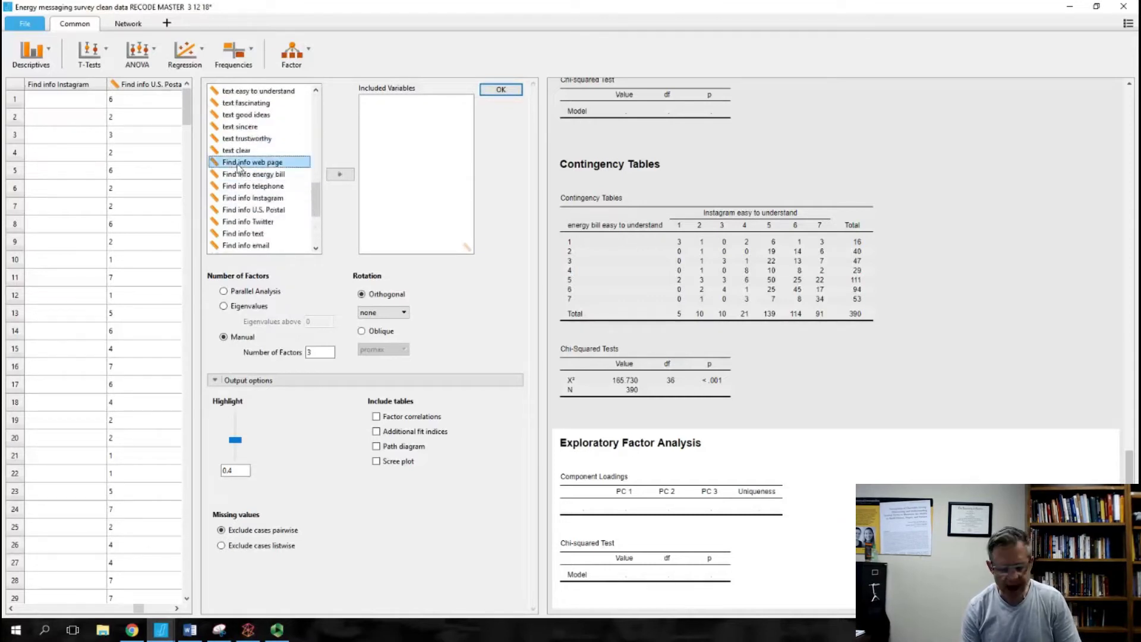
left_click(314, 249)
left_click(315, 249)
left_click(315, 249)
left_click(246, 209, "shift")
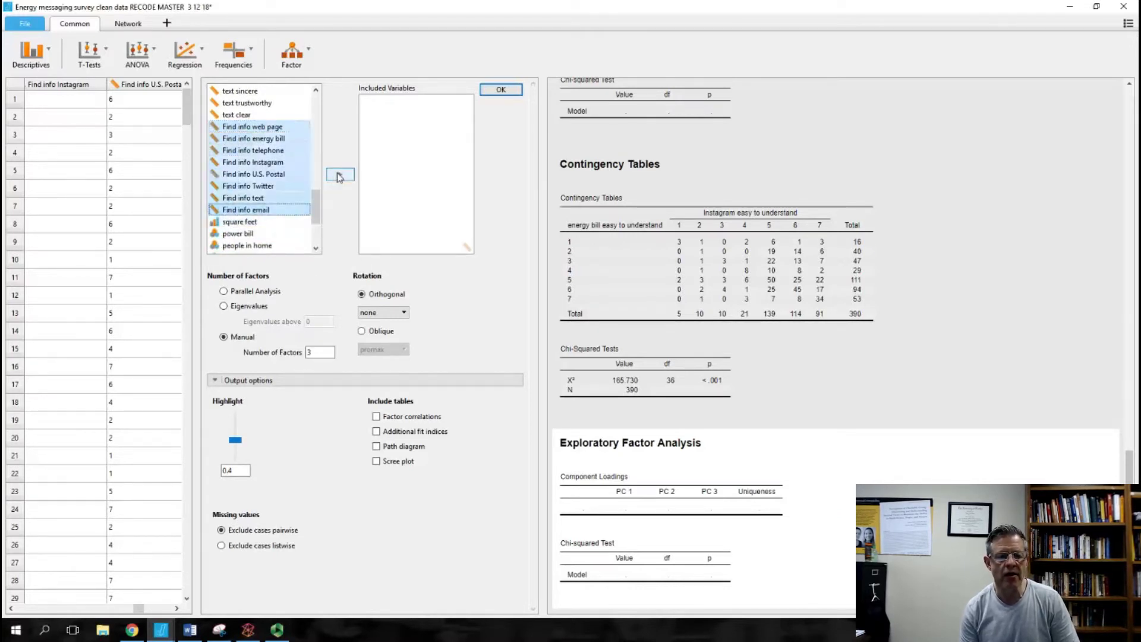
left_click(342, 254)
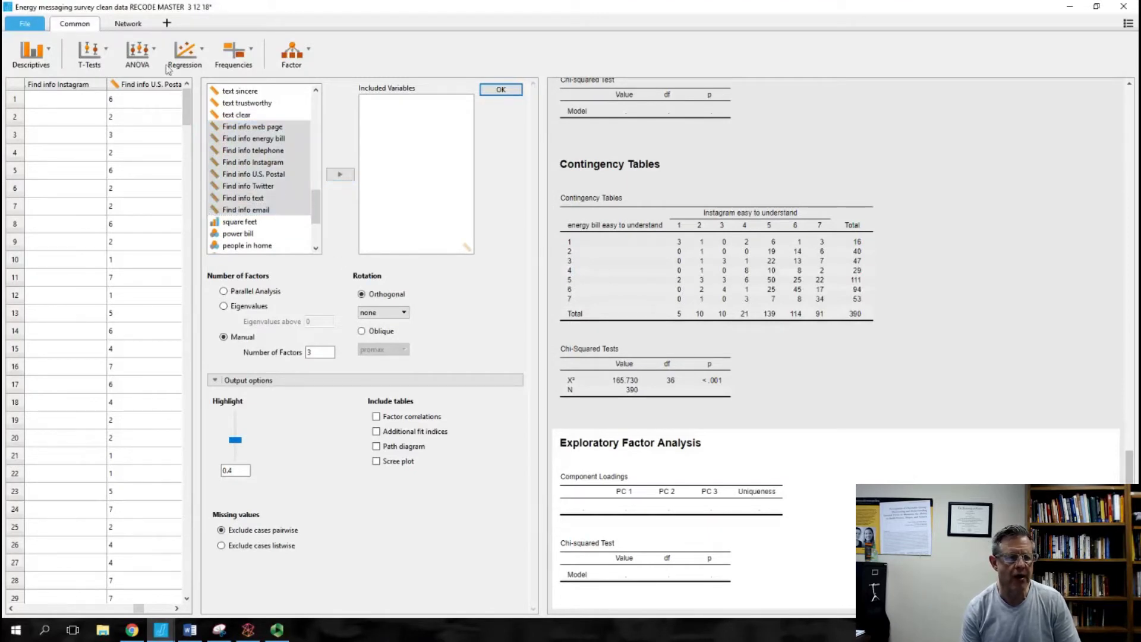
Add a new Contingency Tables frequency analysis for the survey data
left_click(233, 57)
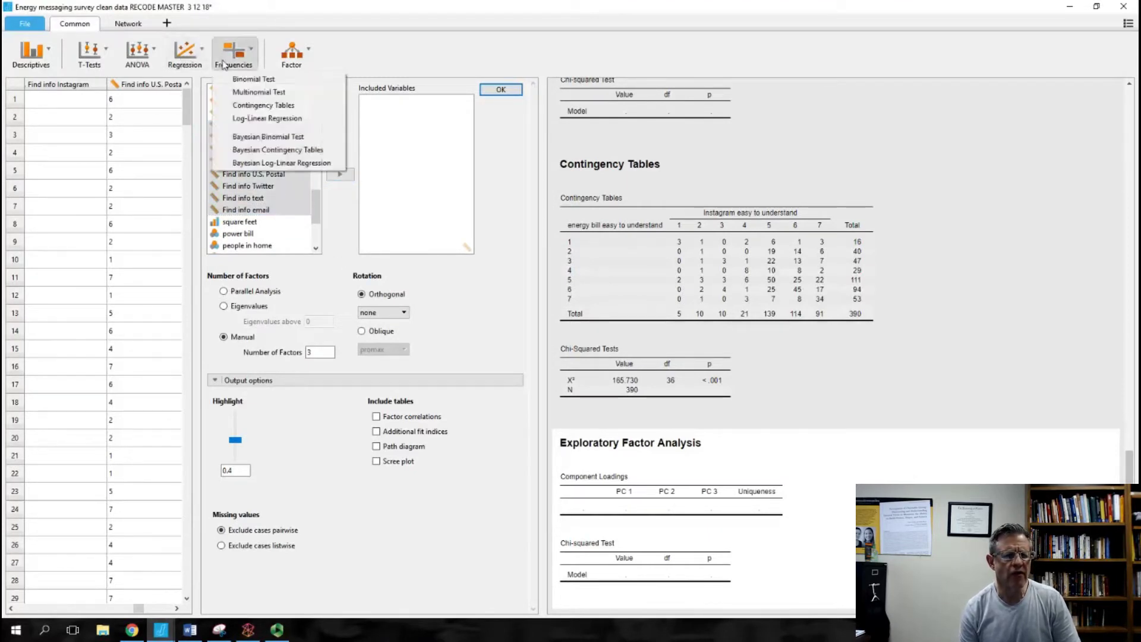
left_click(247, 107)
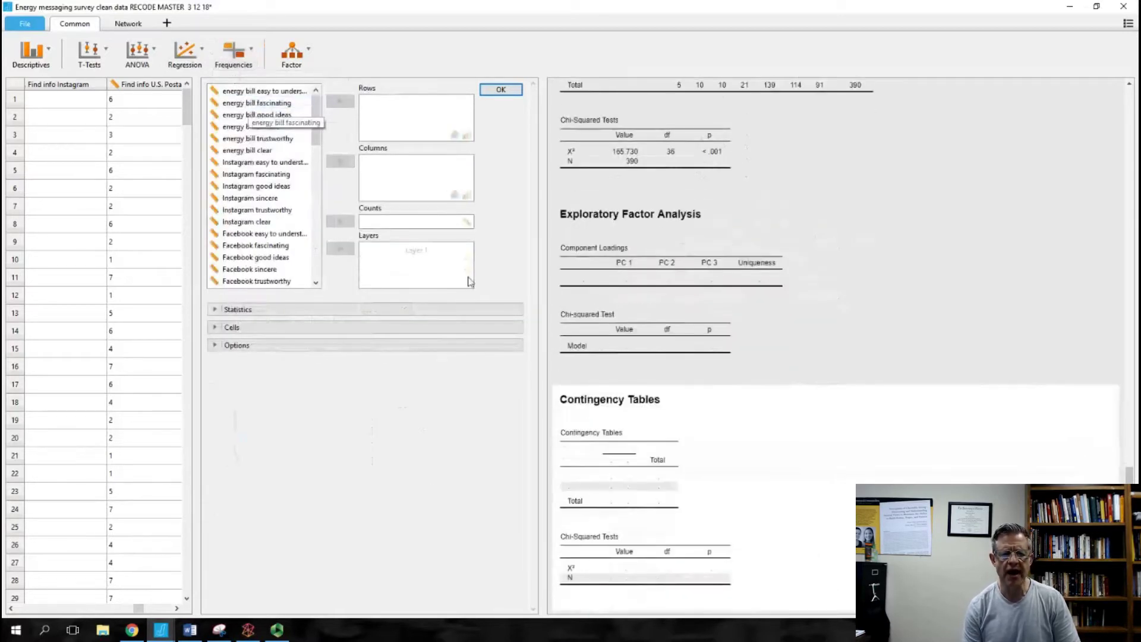
left_click(233, 66)
left_click(249, 106)
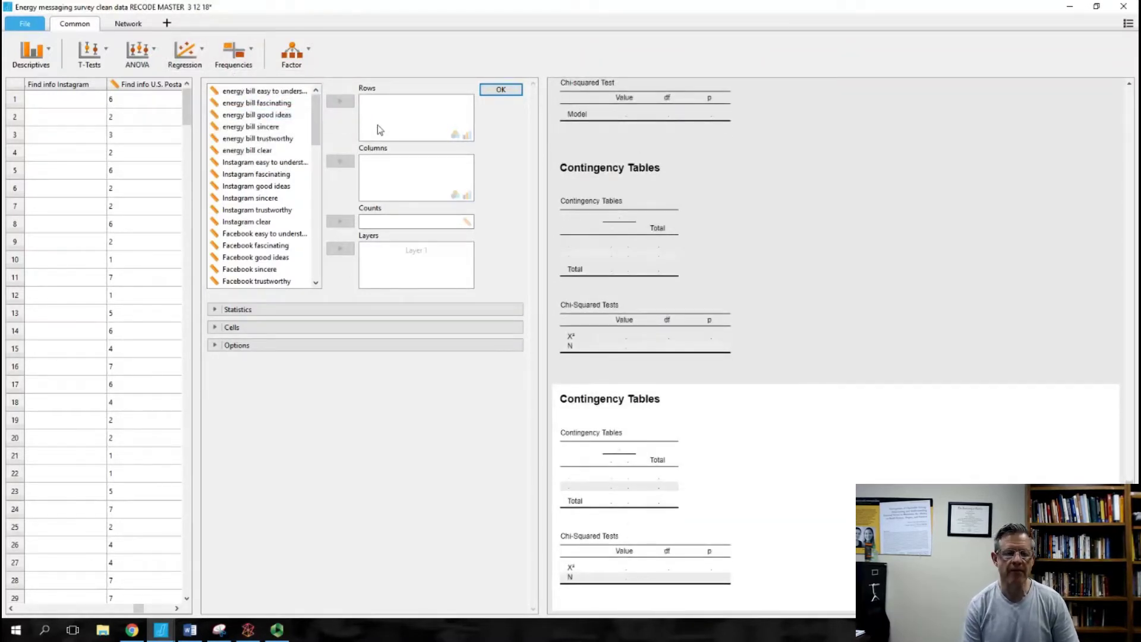
Build the contingency table with Find info web page as the rows and Instagram sincere as the columns
scroll(238, 214, "down", 2)
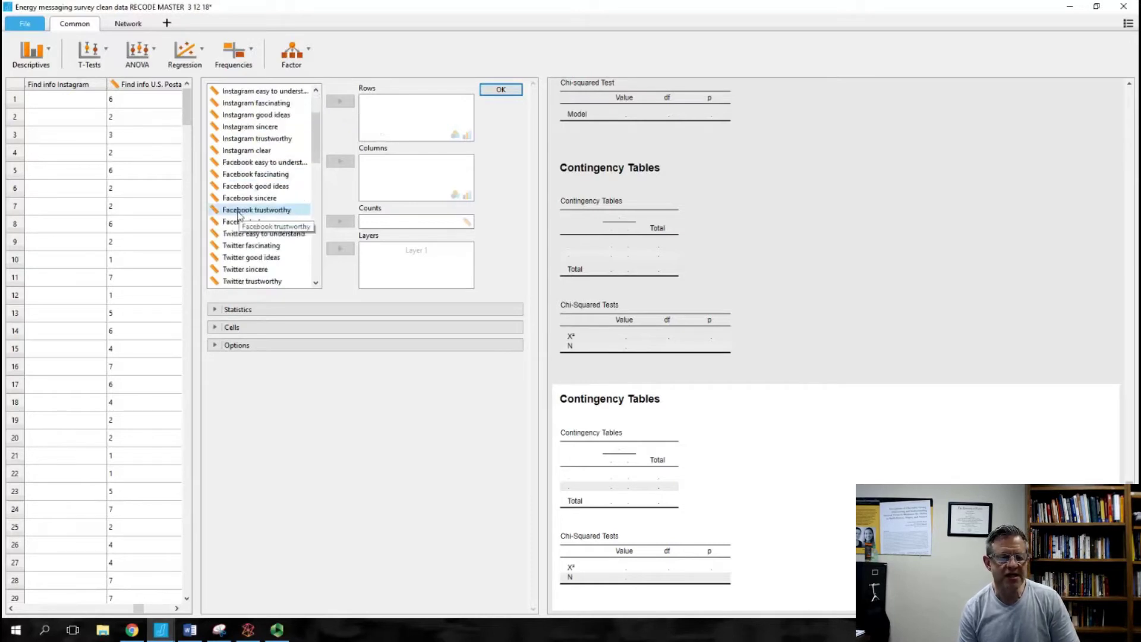
scroll(238, 217, "down", 7)
scroll(238, 223, "down", 4)
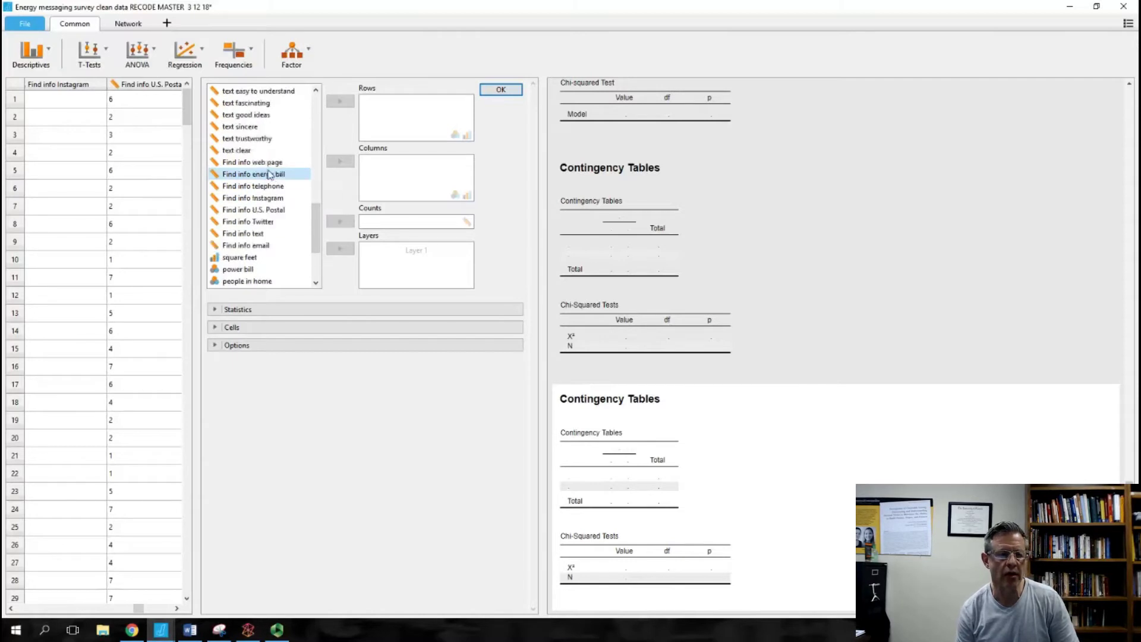
scroll(252, 169, "up", 1)
left_click(249, 166)
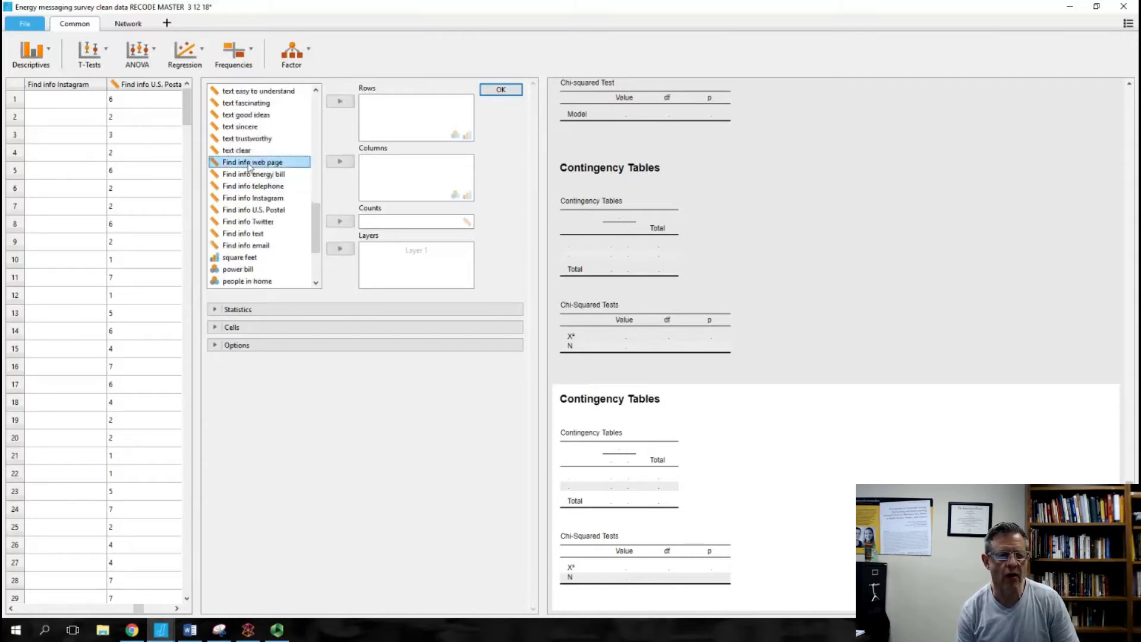
left_click(339, 102)
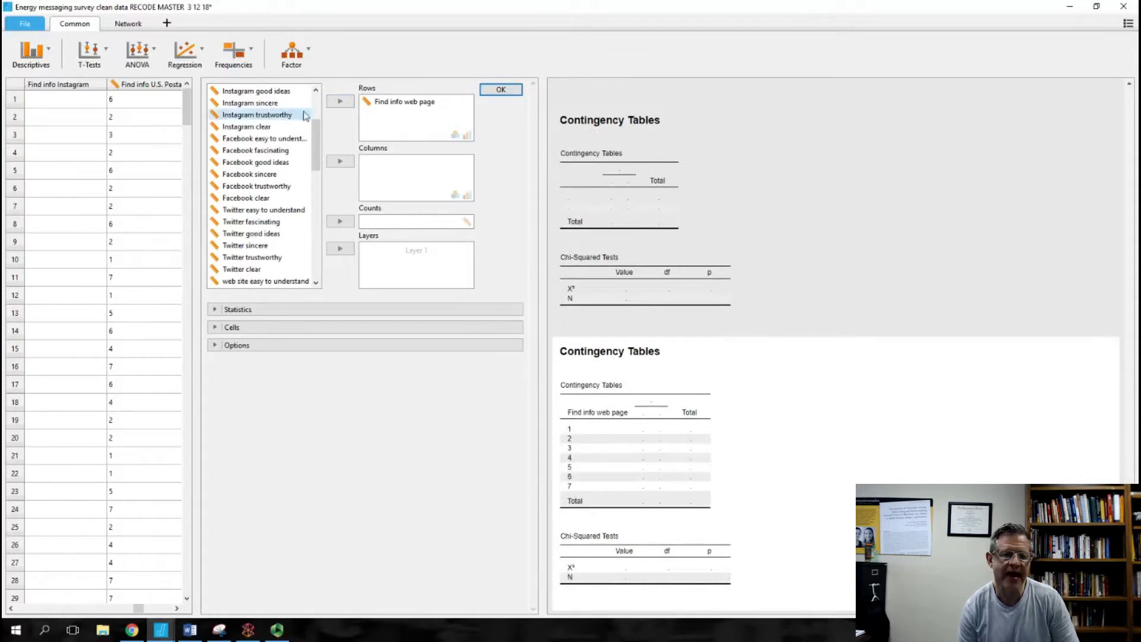
left_click(261, 103)
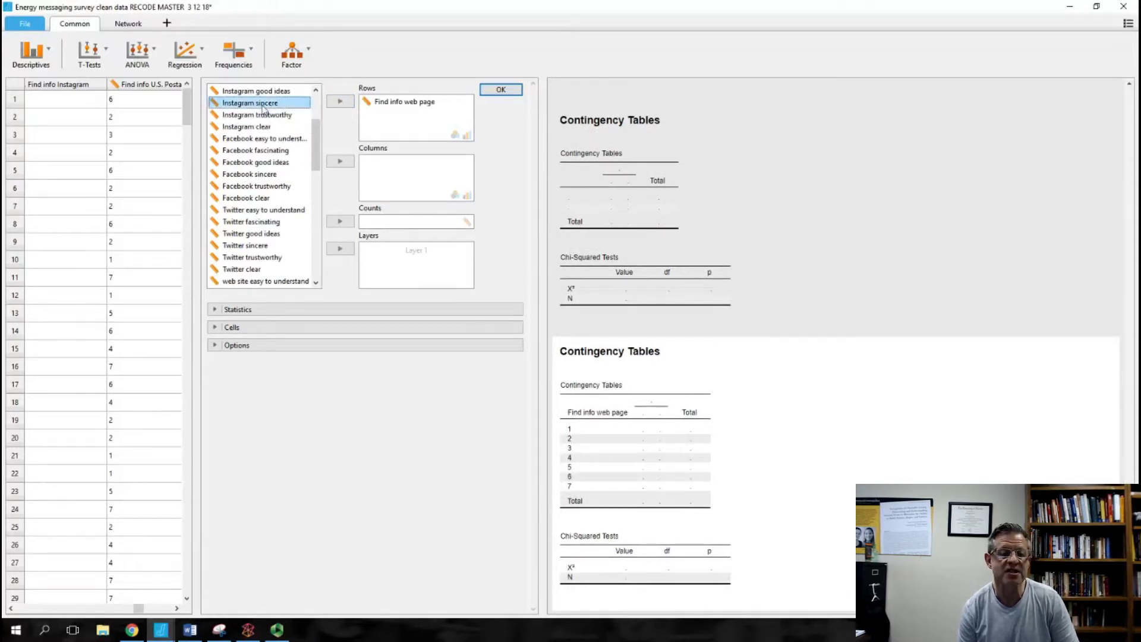
left_click(347, 163)
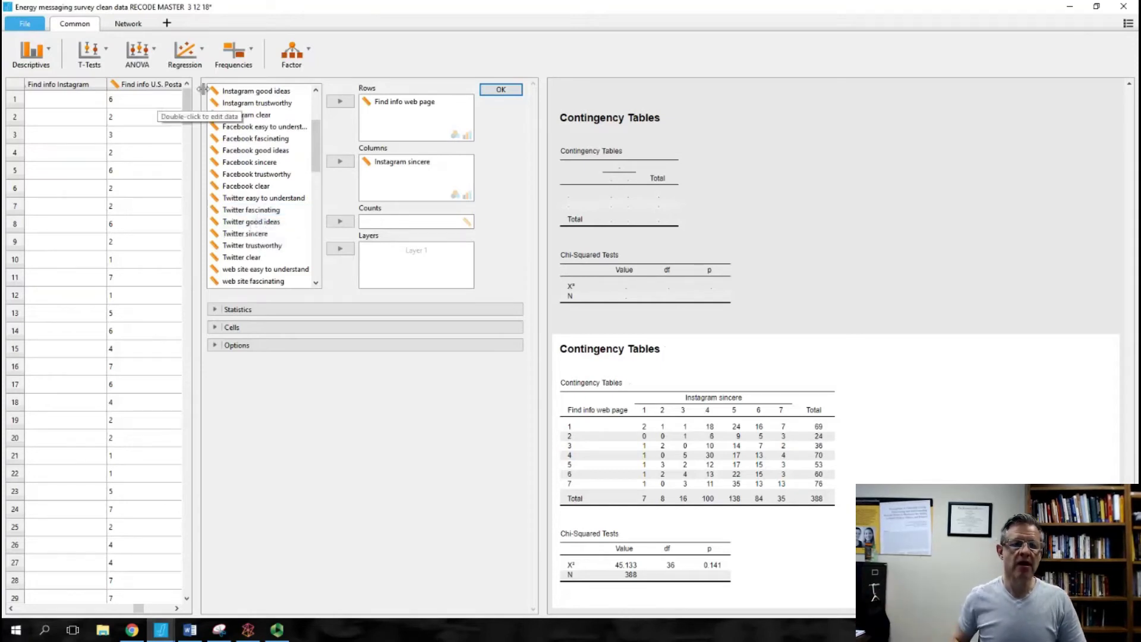
Start an Exploratory Factor Analysis and set its rotation to orthogonal varimax
left_click(299, 63)
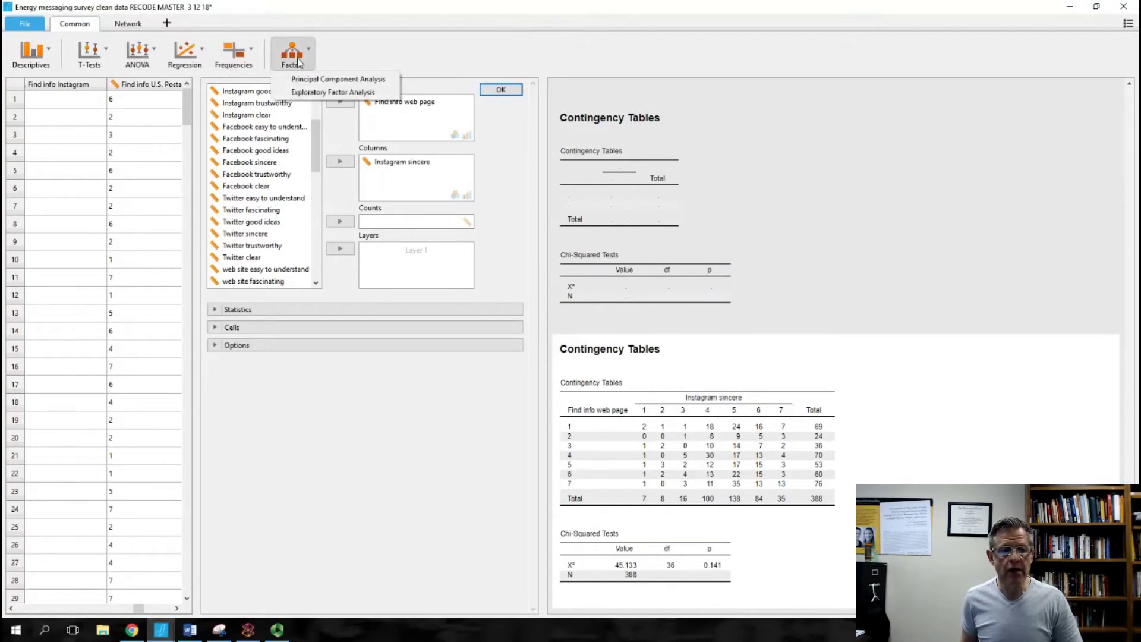
left_click(312, 94)
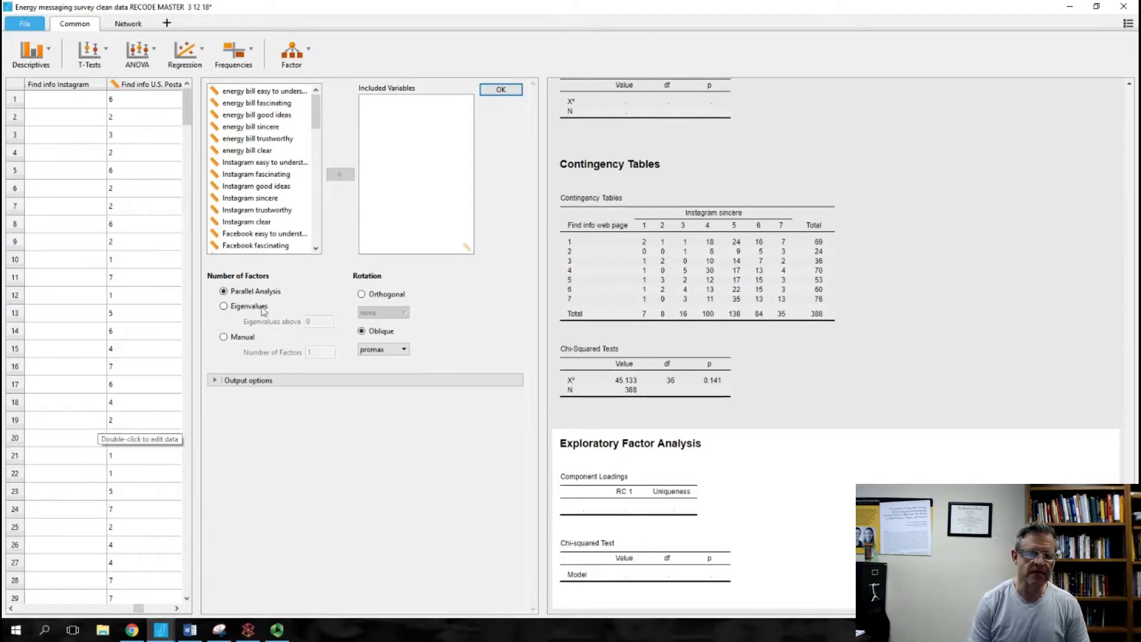
left_click(361, 295)
left_click(375, 313)
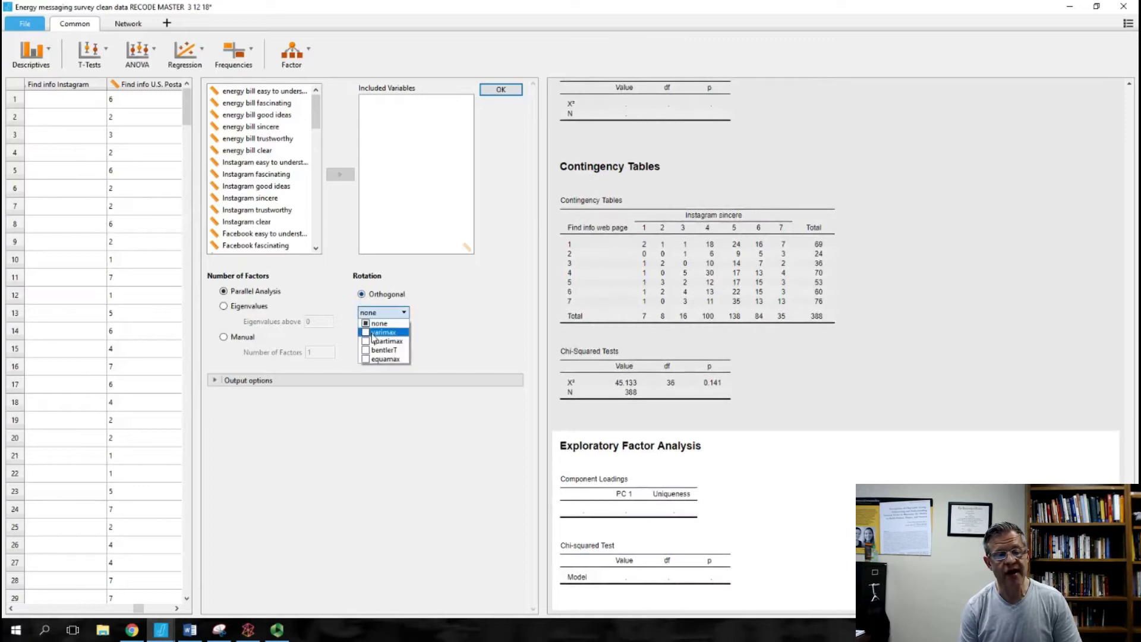
left_click(373, 333)
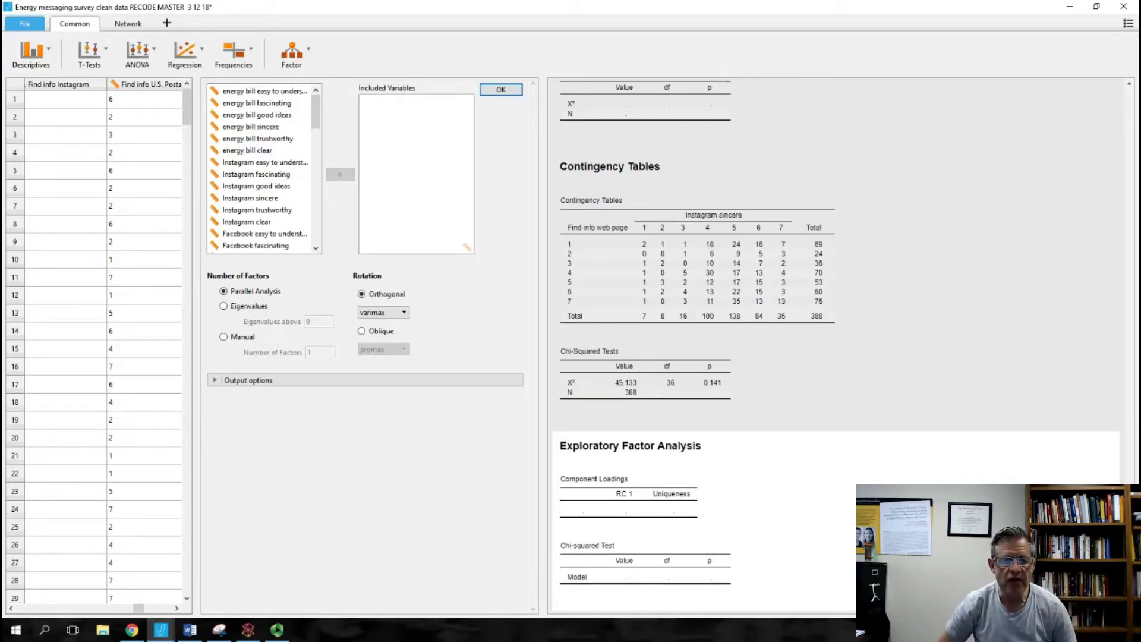
left_click(365, 315)
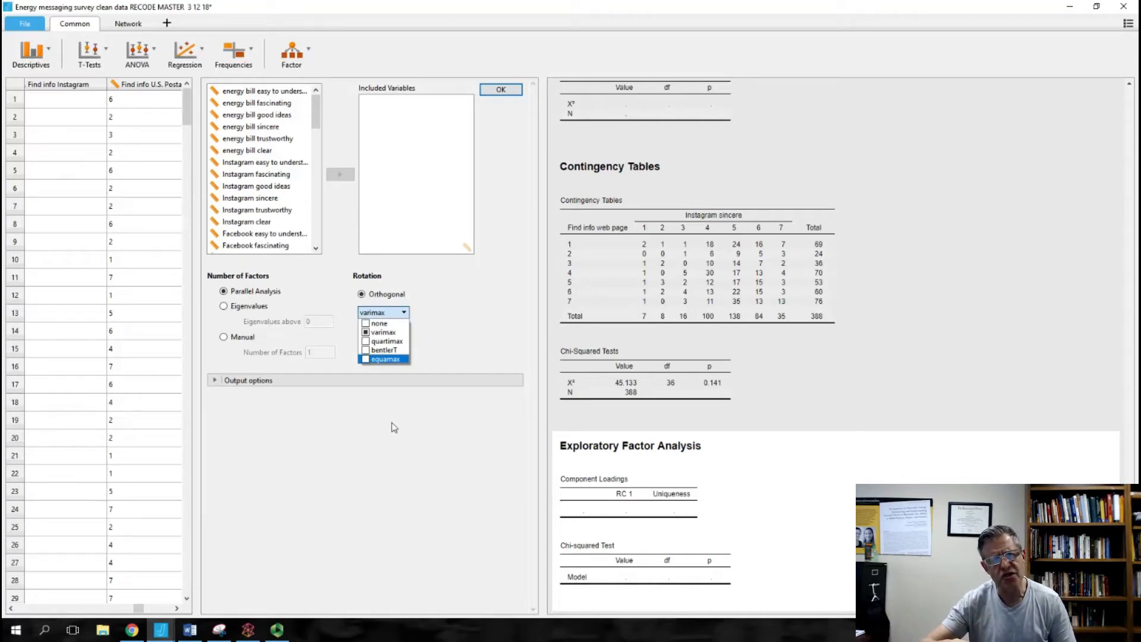
left_click(382, 332)
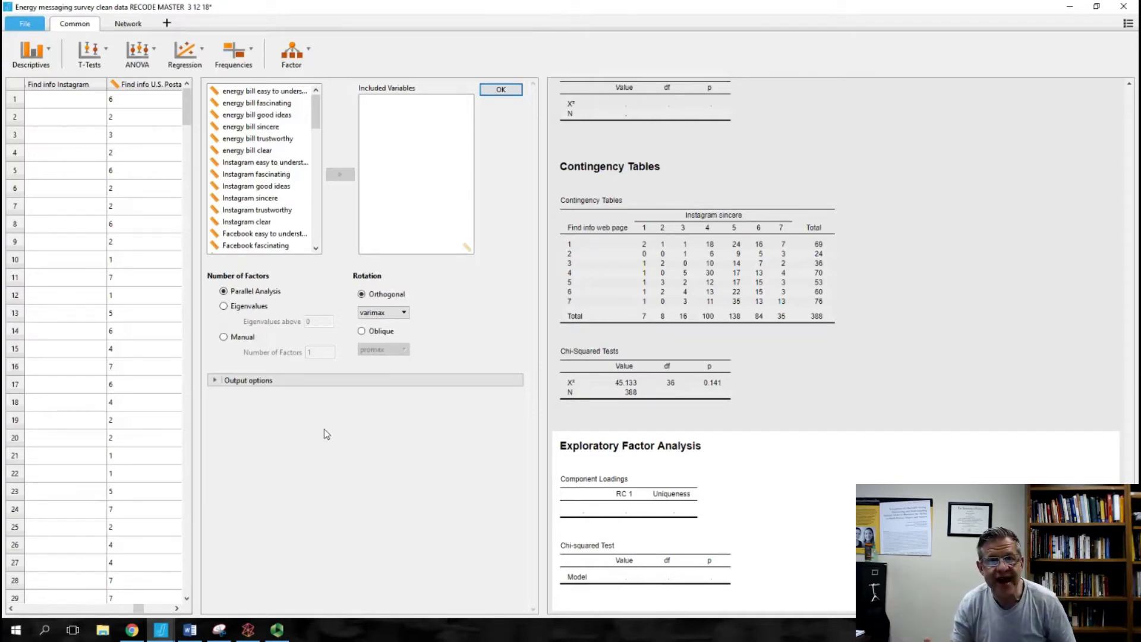
Set the number of factors manually to 3 and include the path diagram and scree plot in the output
left_click(224, 337)
left_click(321, 353)
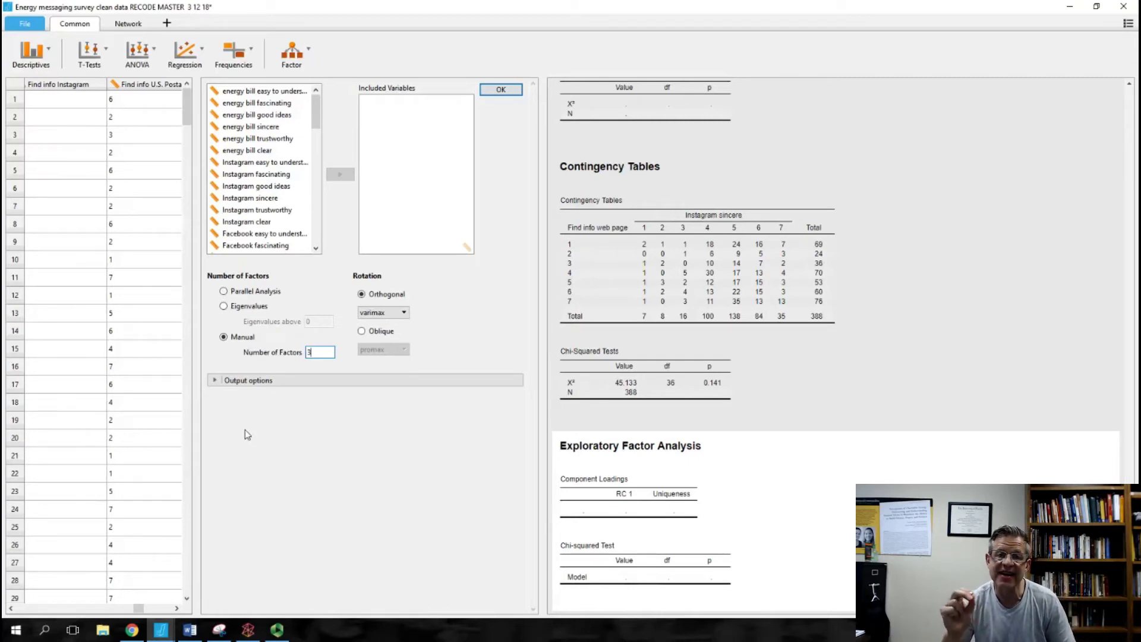
left_click(231, 383)
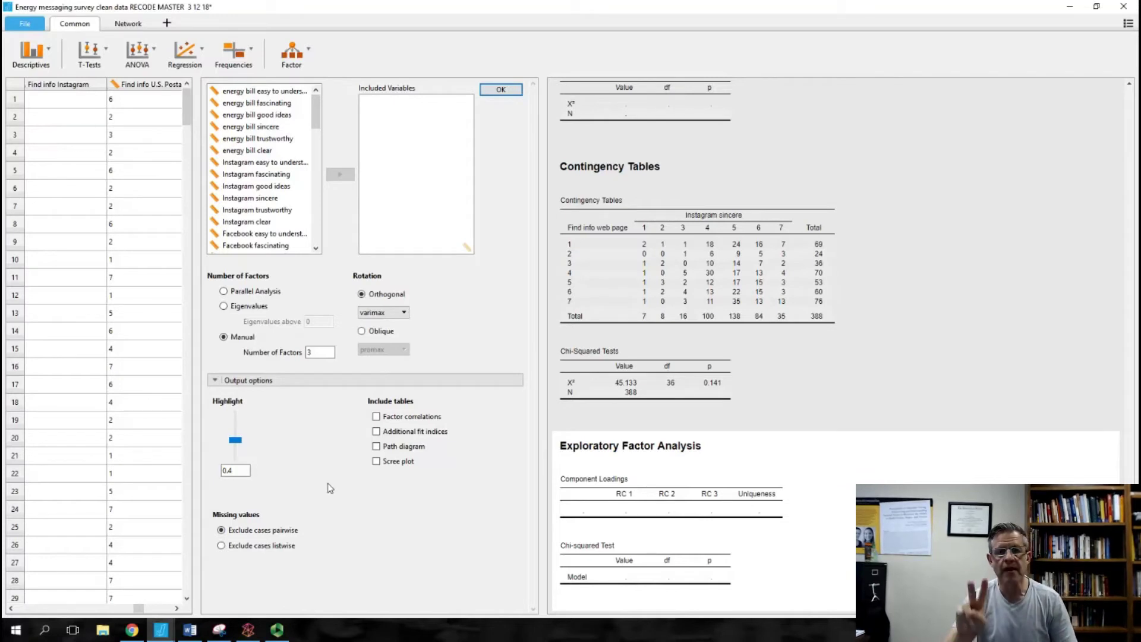
left_click(377, 447)
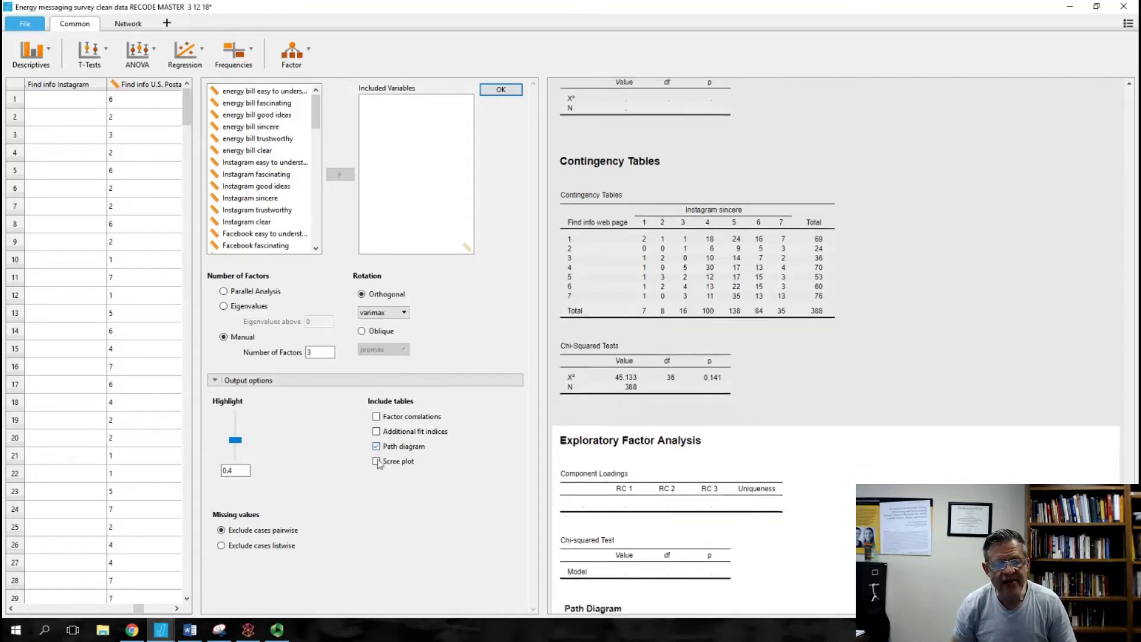
left_click(376, 461)
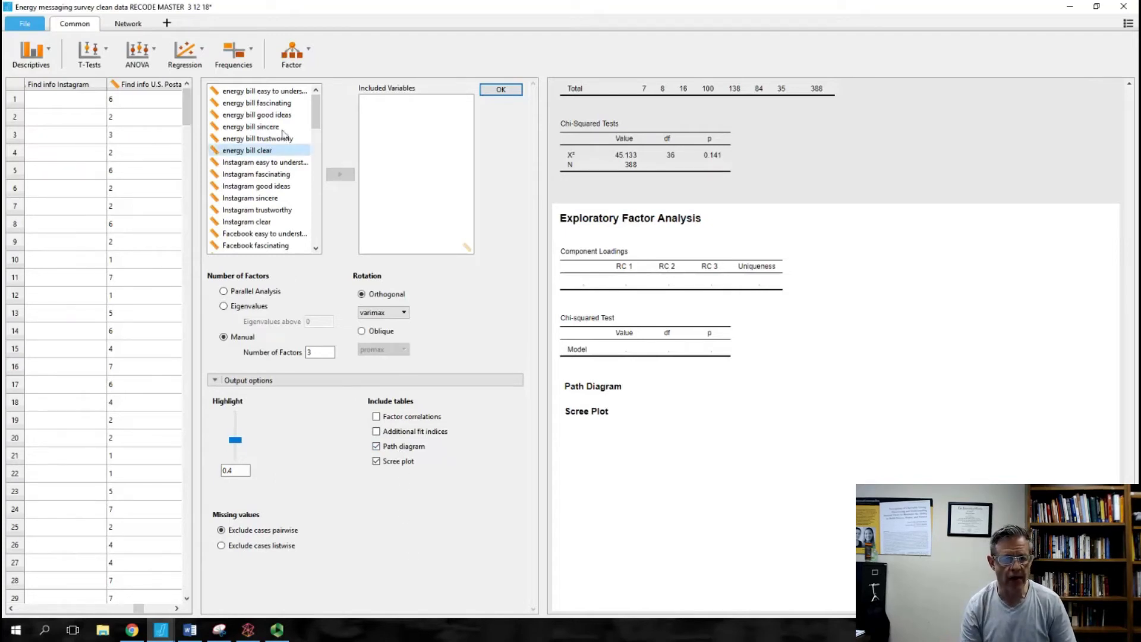
Include the eight Find info variables, from web page through email, in the factor analysis and finish its setup
left_click_drag(316, 125, 316, 219)
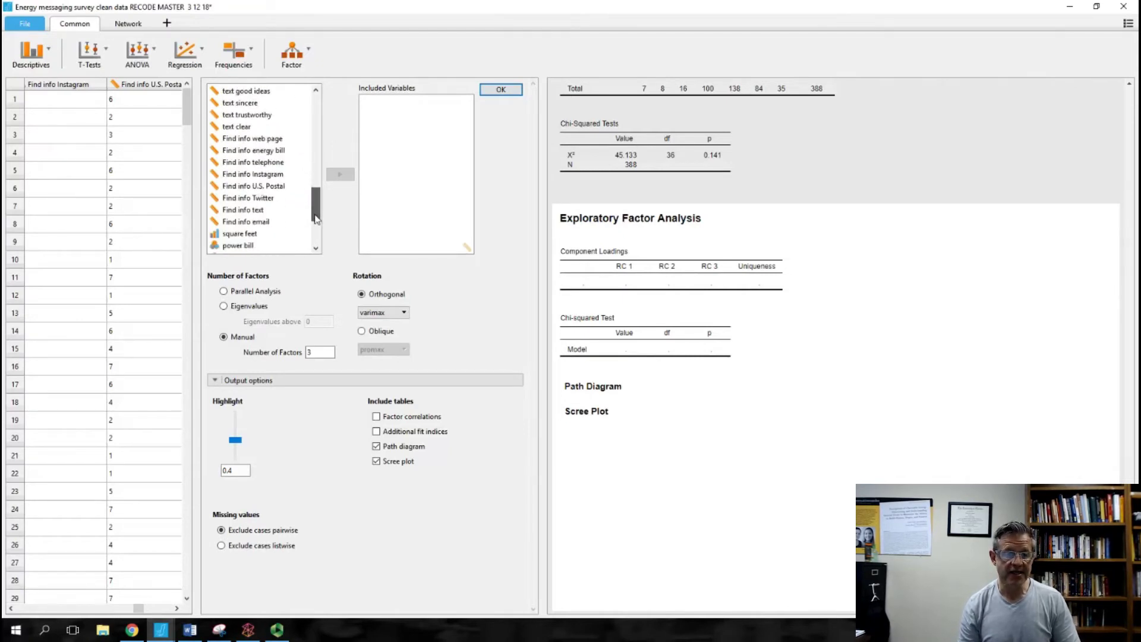
left_click(268, 141)
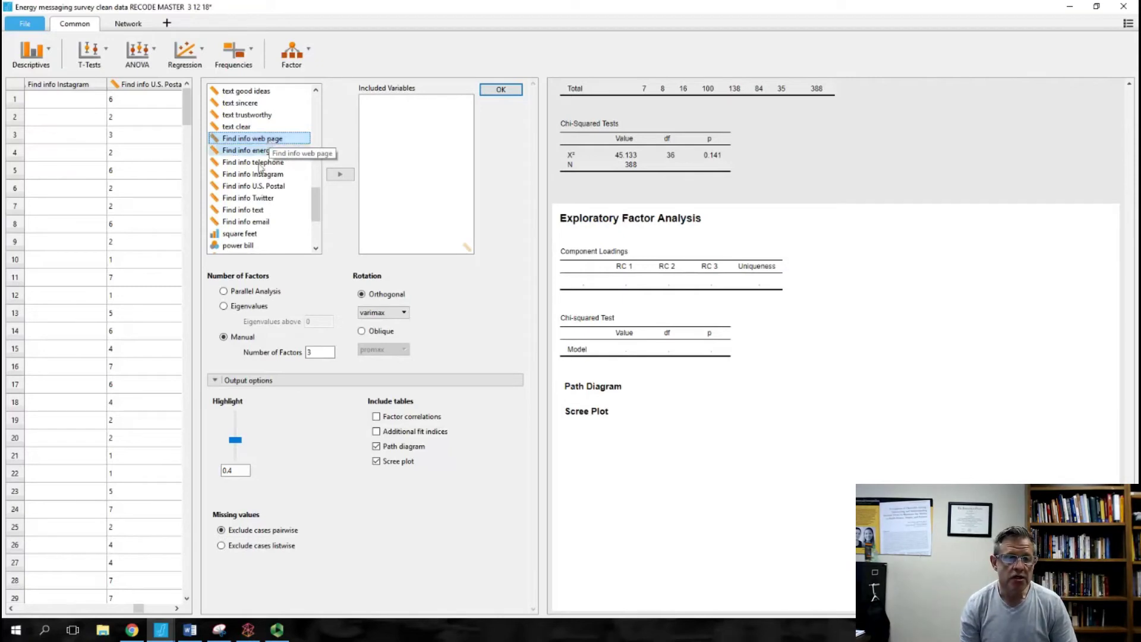
left_click(262, 221, "shift")
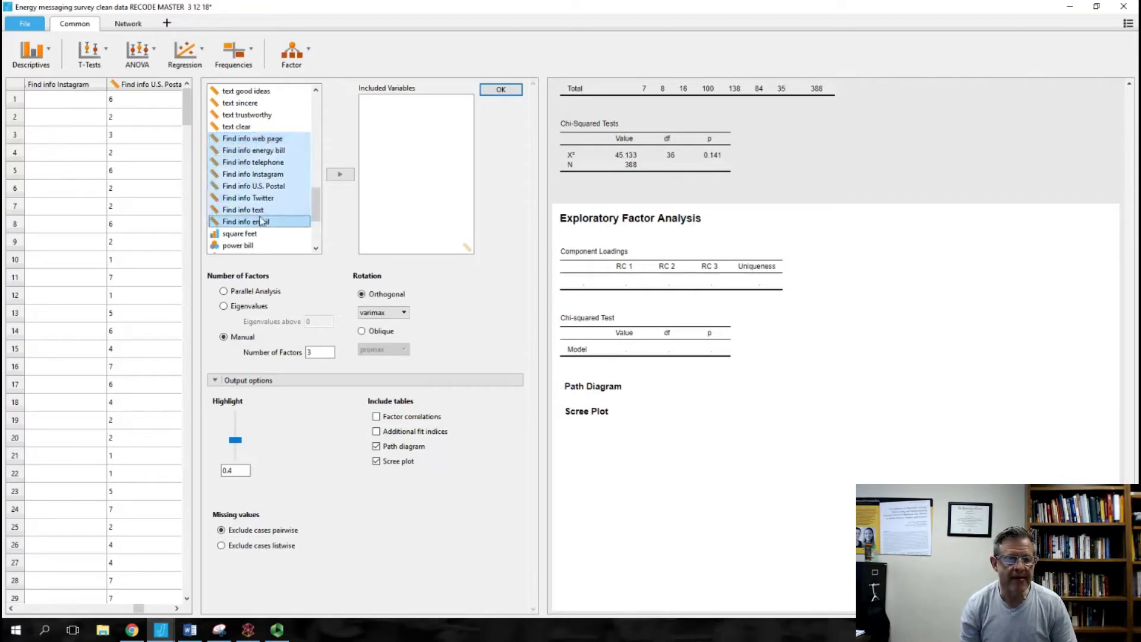
left_click(340, 174)
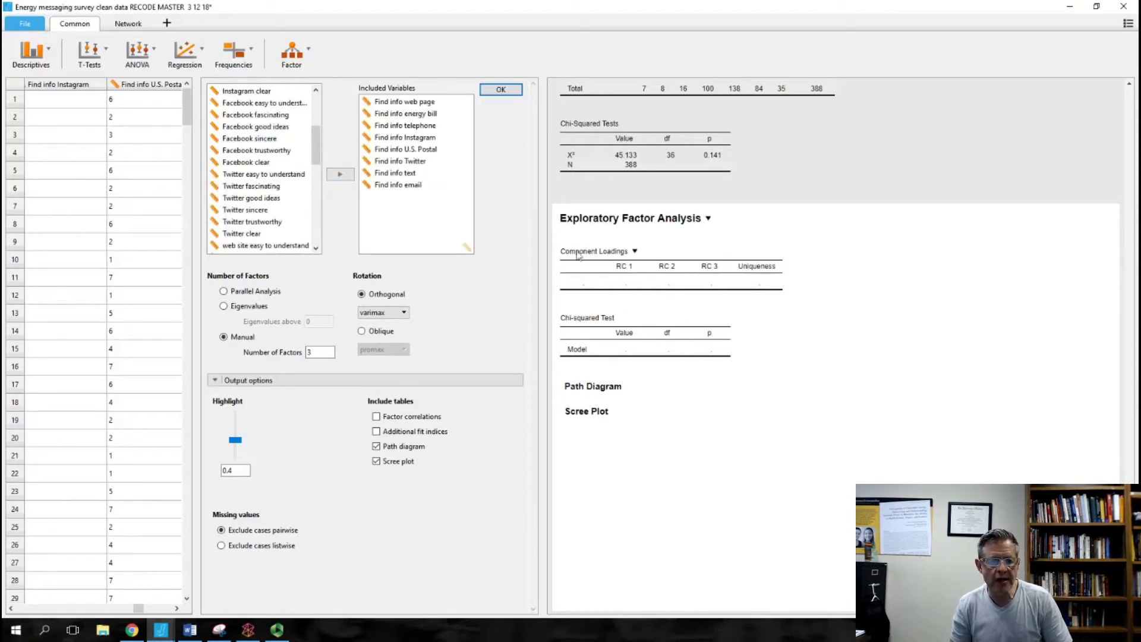
left_click(515, 92)
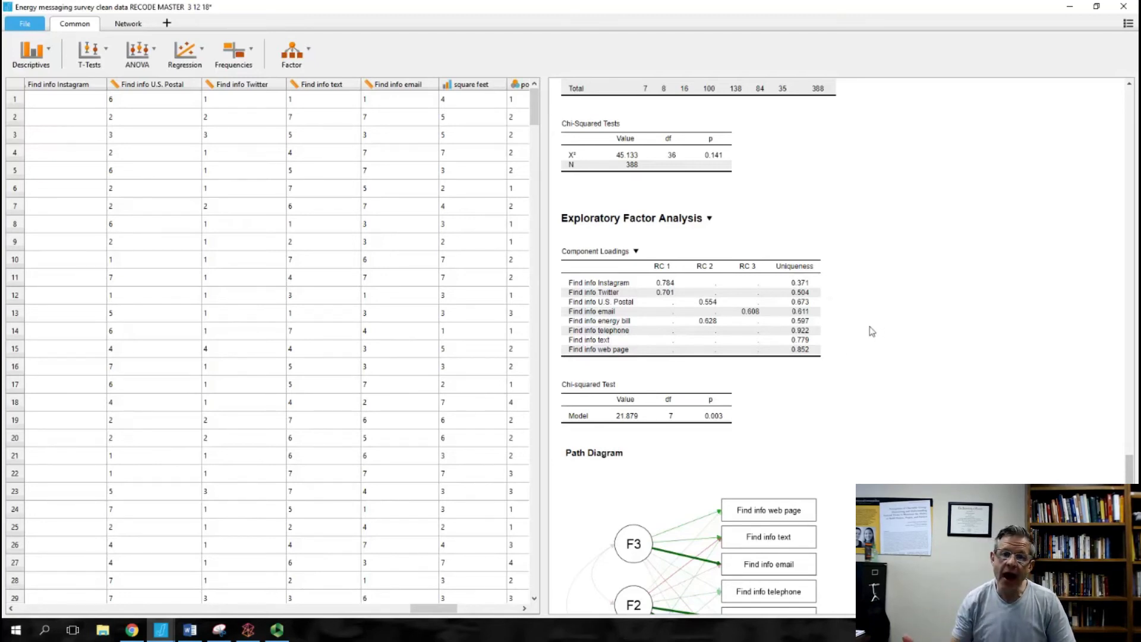
Examine the factor analysis component loadings, path diagram and scree plot for how the Find info variables group
scroll(872, 331, "down", 3)
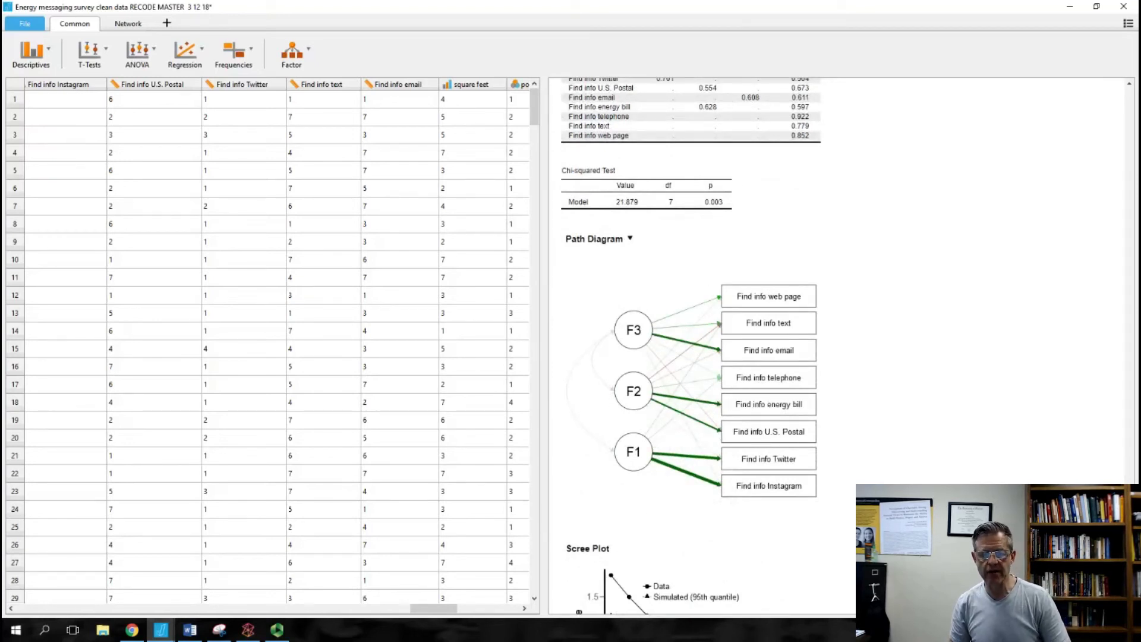
scroll(747, 315, "up", 2)
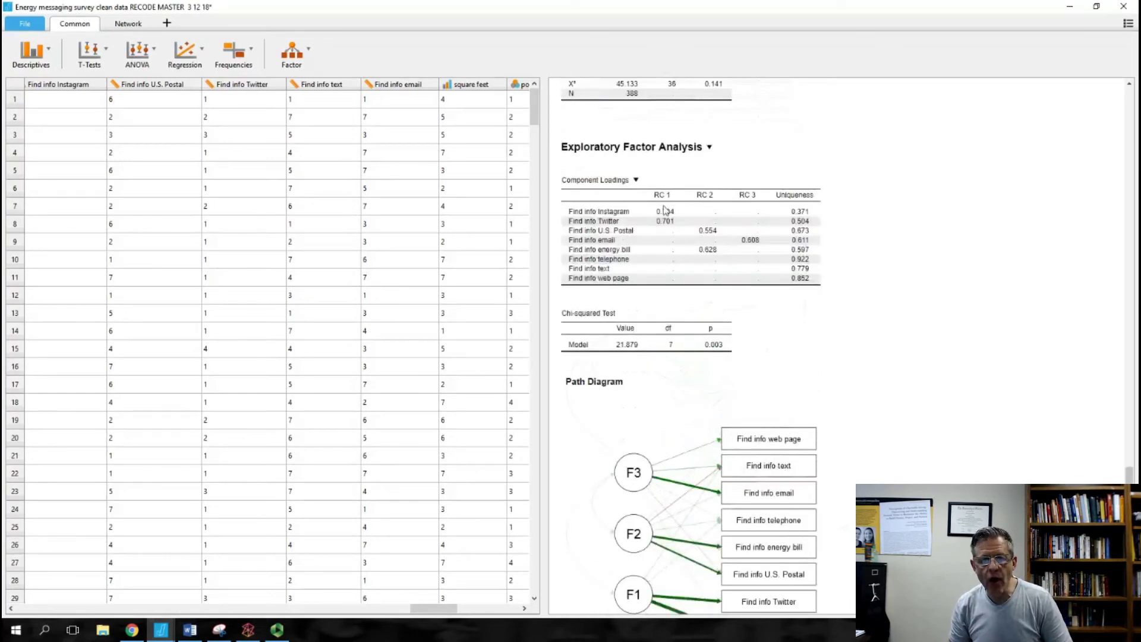
scroll(666, 214, "down", 1)
scroll(951, 422, "down", 1)
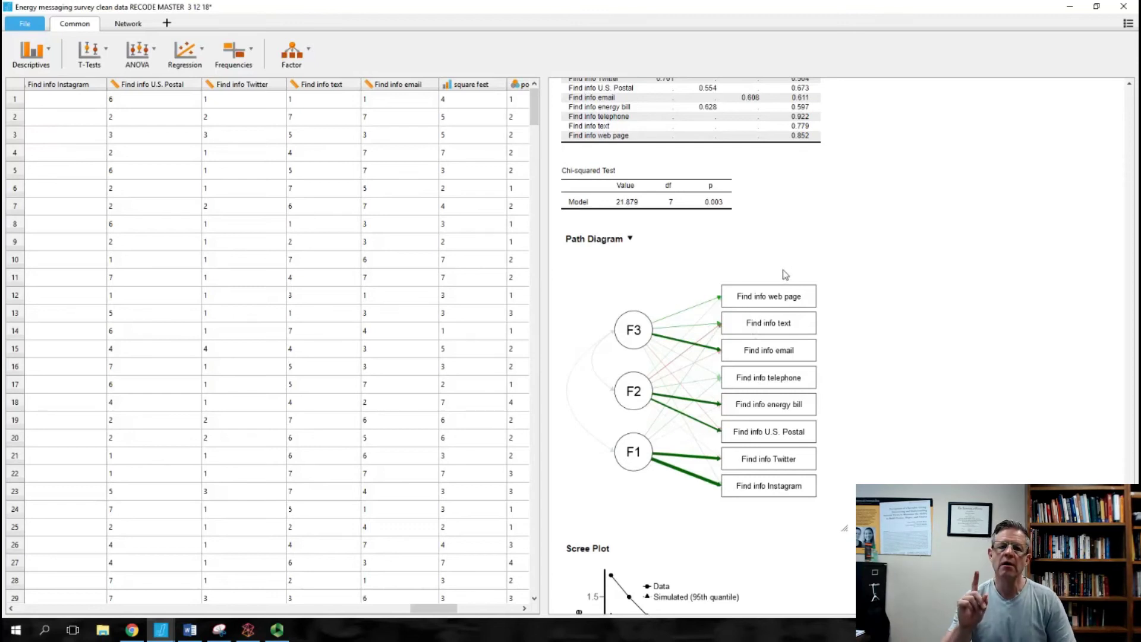
scroll(784, 275, "down", 2)
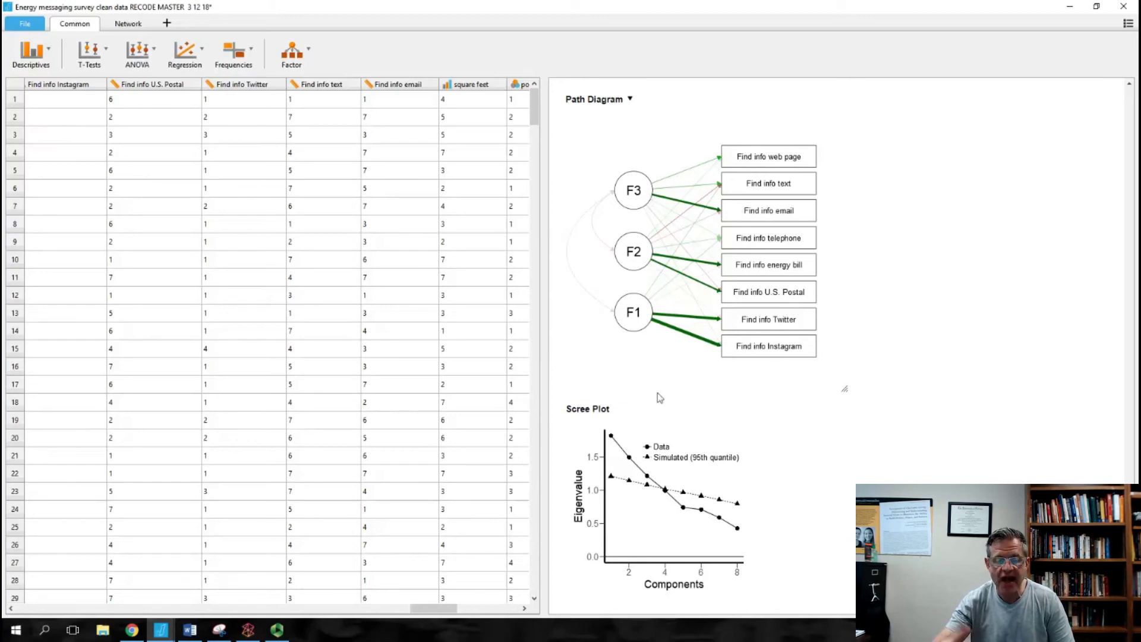
Review the factor analysis scree plot and path diagram together with the component loadings and chi-squared test tables
left_click(647, 481)
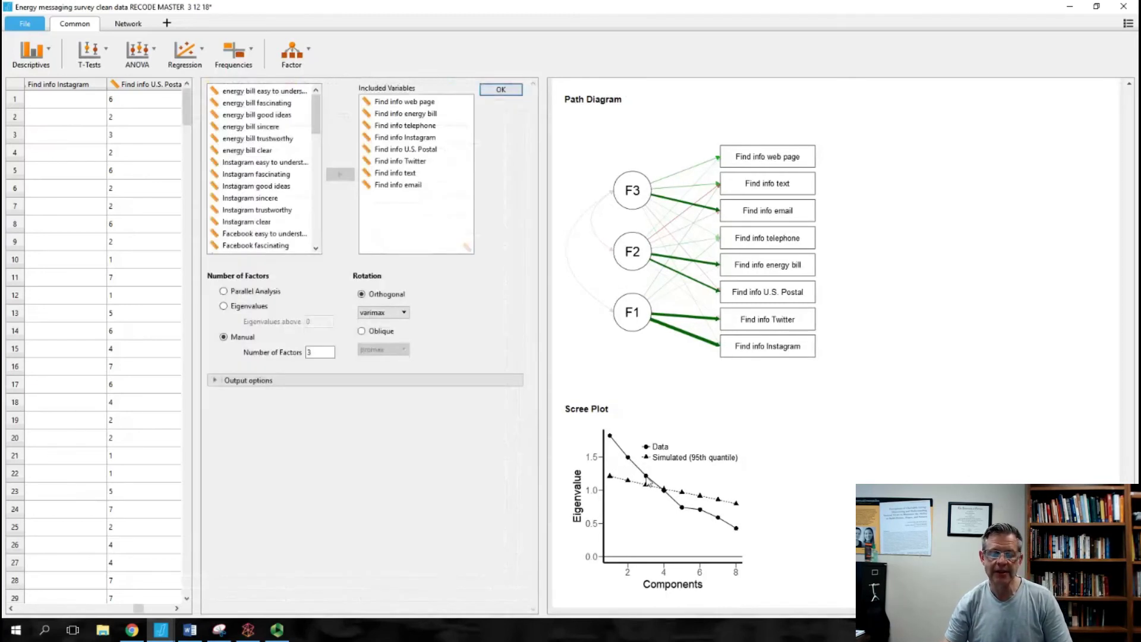
left_click(814, 461)
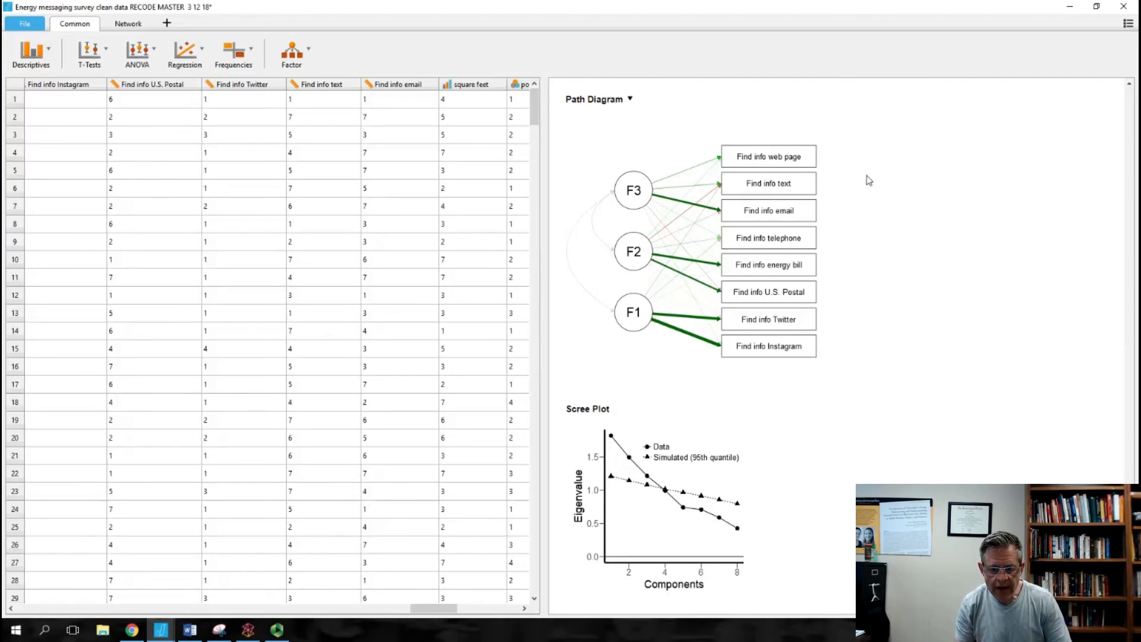
scroll(868, 180, "up", 4)
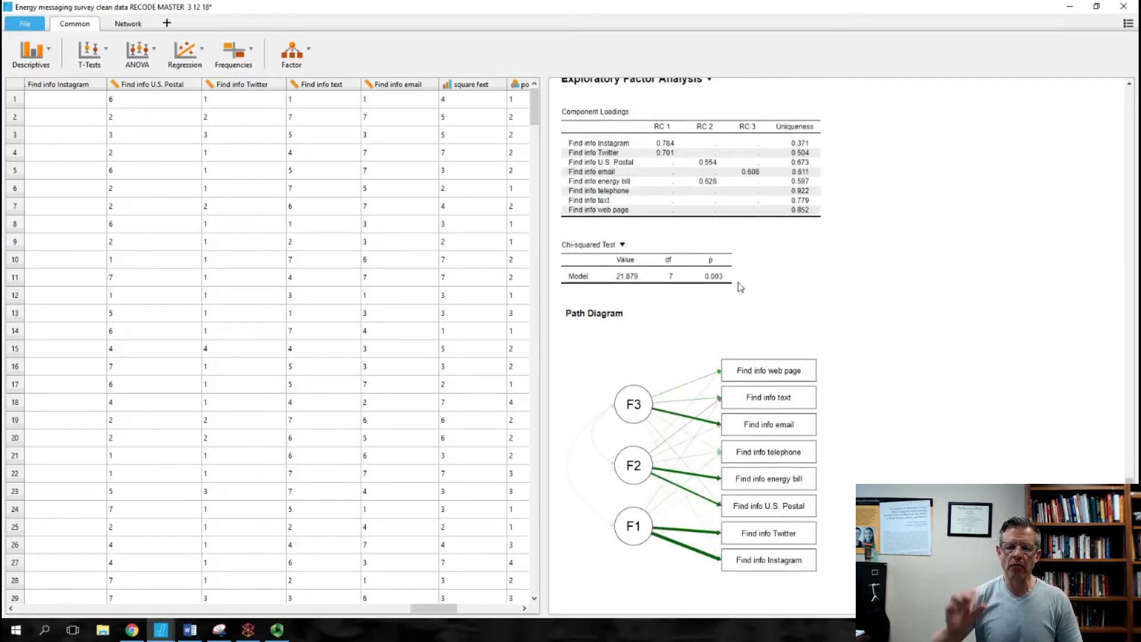
scroll(740, 287, "up", 4)
left_click(858, 267)
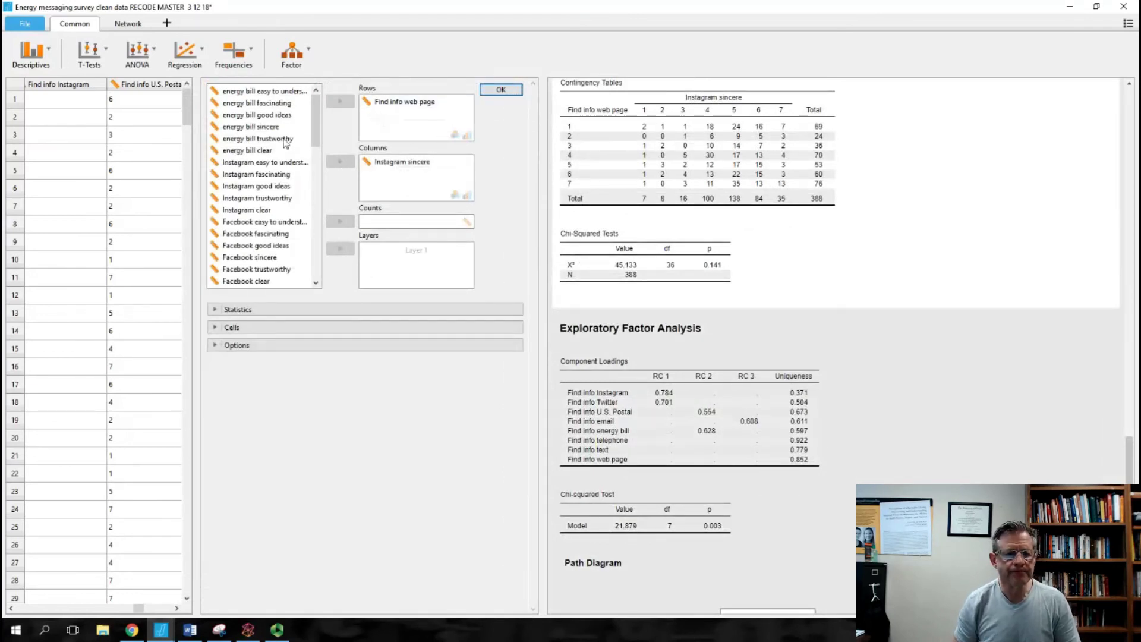
Start another Exploratory Factor Analysis and look through the available energy bill, Instagram, Facebook and Twitter message variables
left_click(292, 52)
left_click(300, 91)
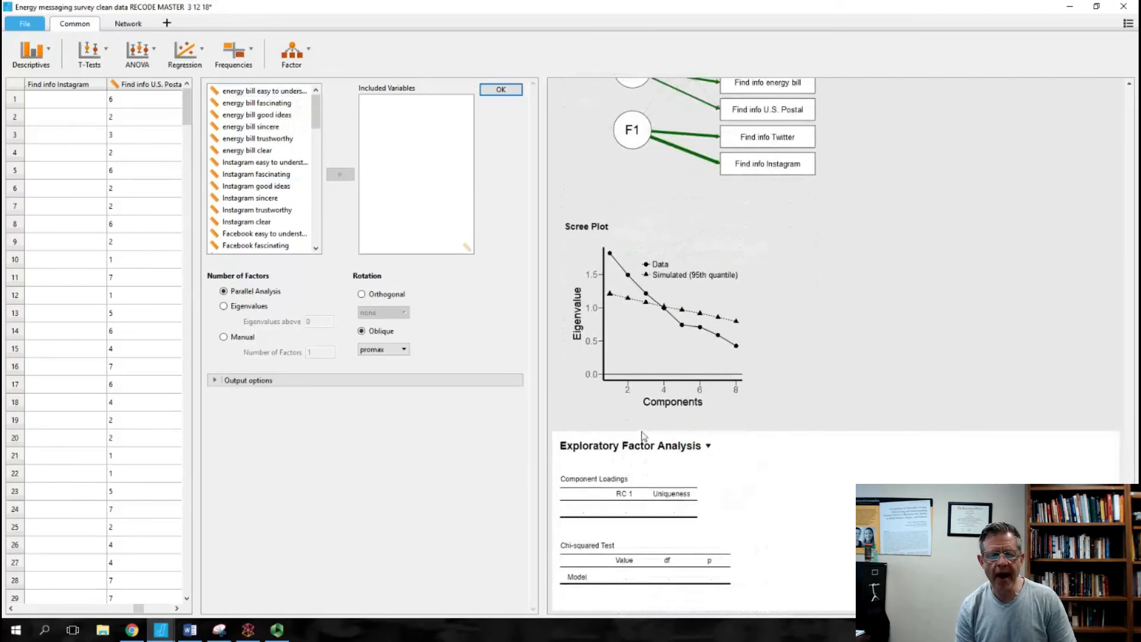
left_click(246, 92)
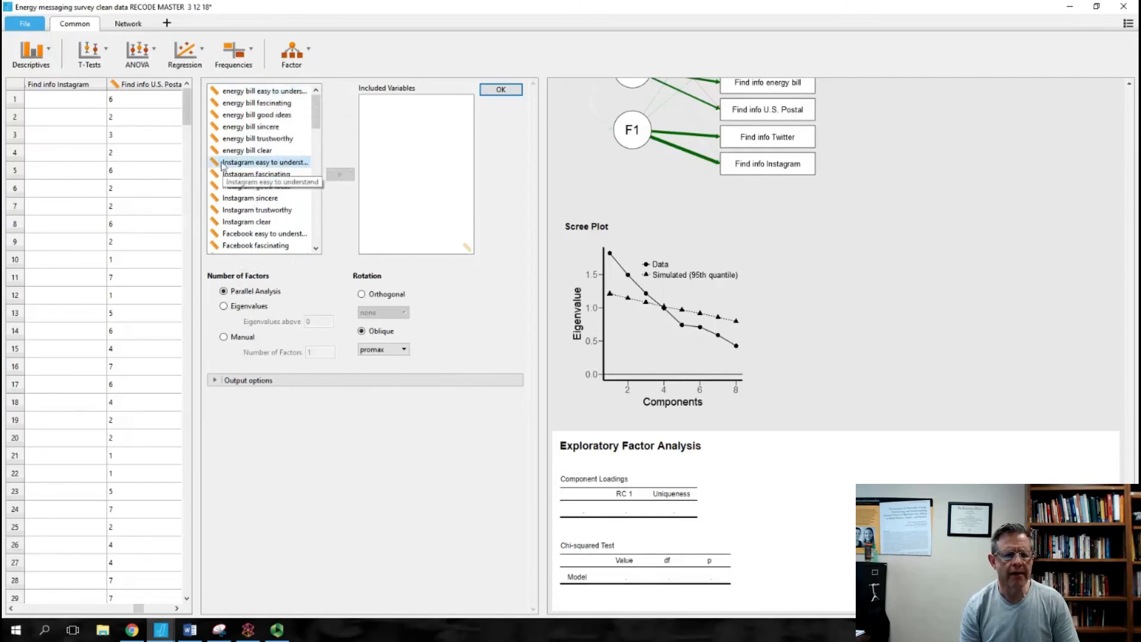
left_click(248, 152)
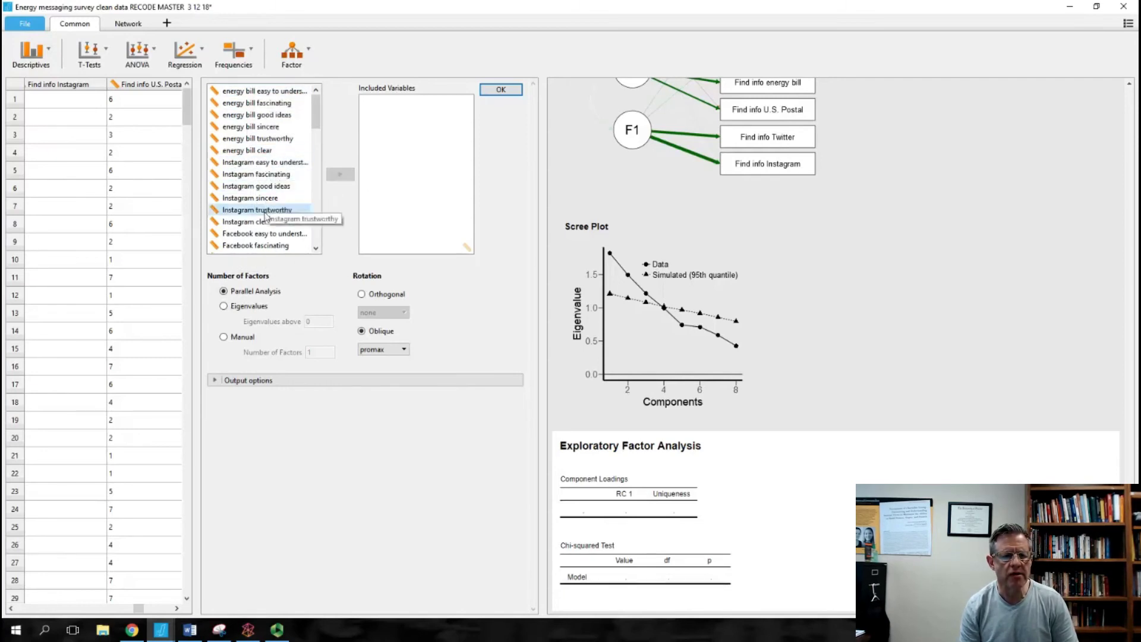
scroll(315, 132, "down", 3)
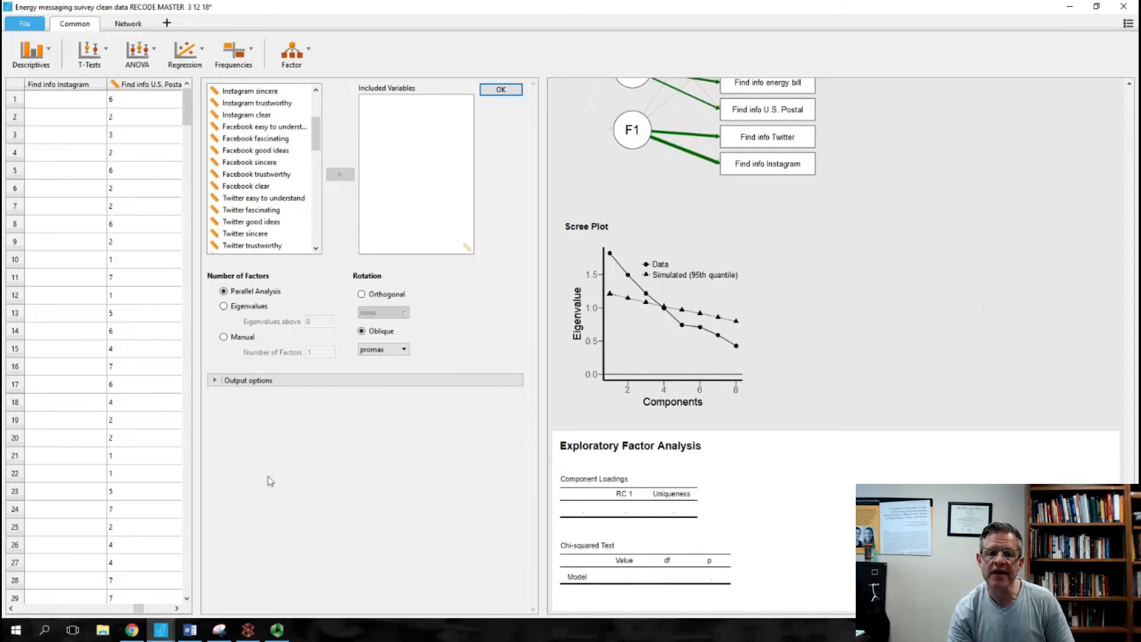
left_click(275, 632)
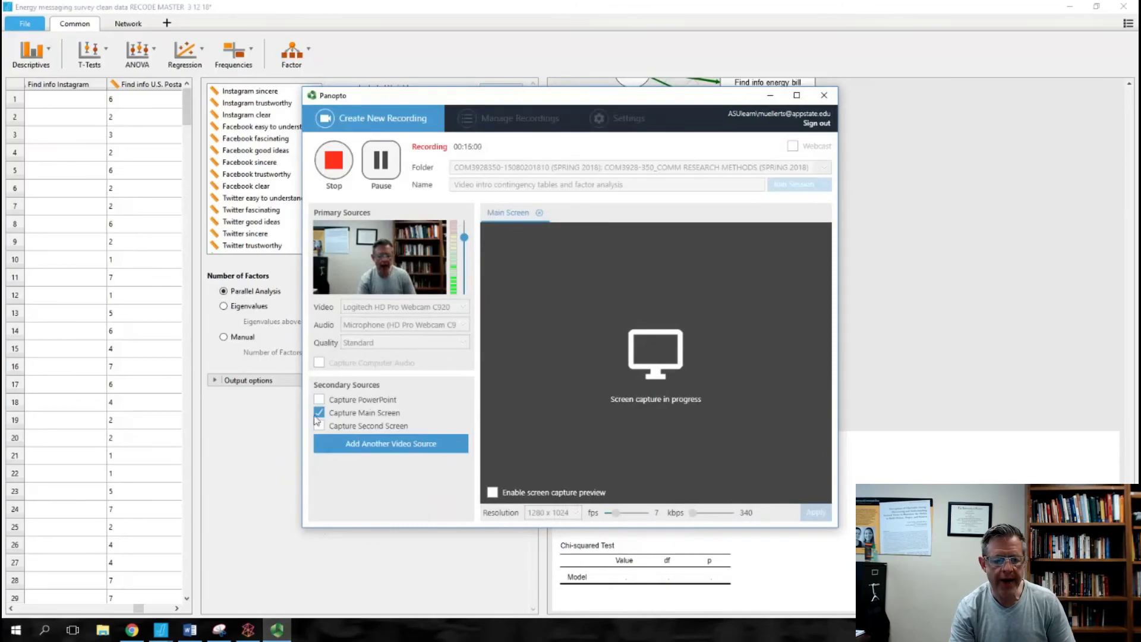